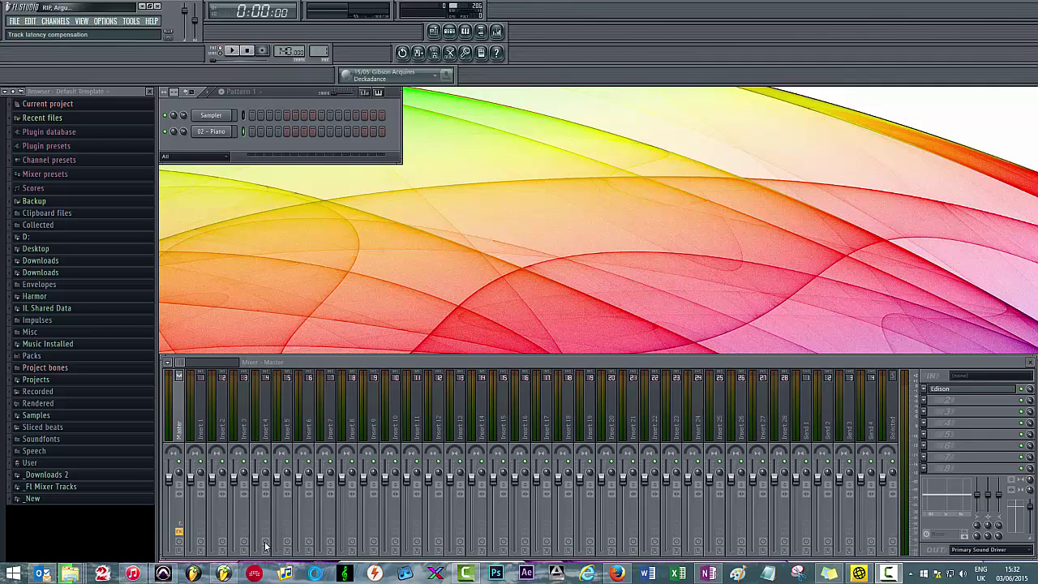
- In Pro Tools, split the stereo Delete This track into mono tracks with Split into Mono
{"action": "left_click", "coordinate": [163, 573]}
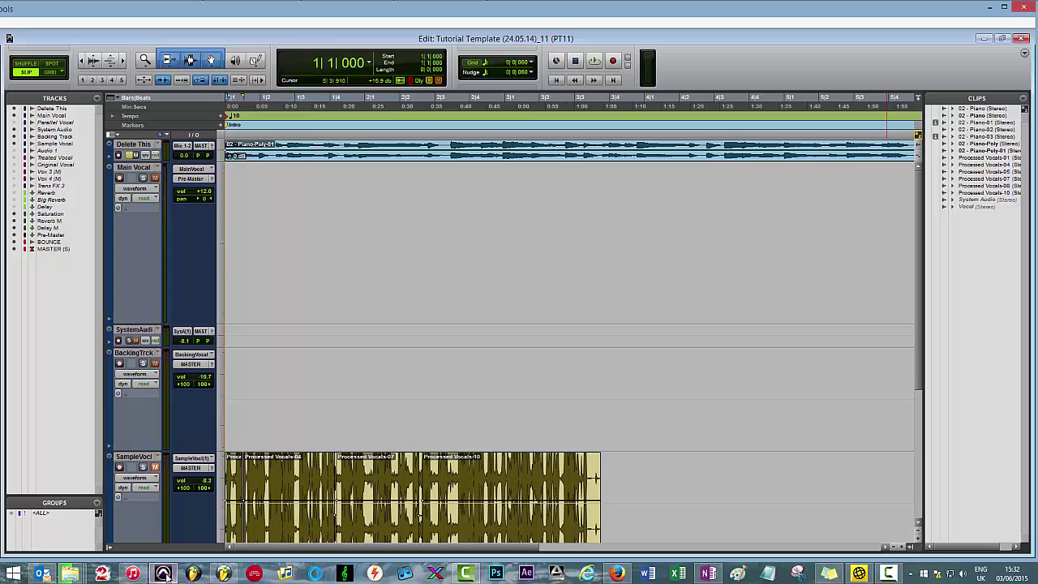
{"action": "left_click", "coordinate": [325, 158]}
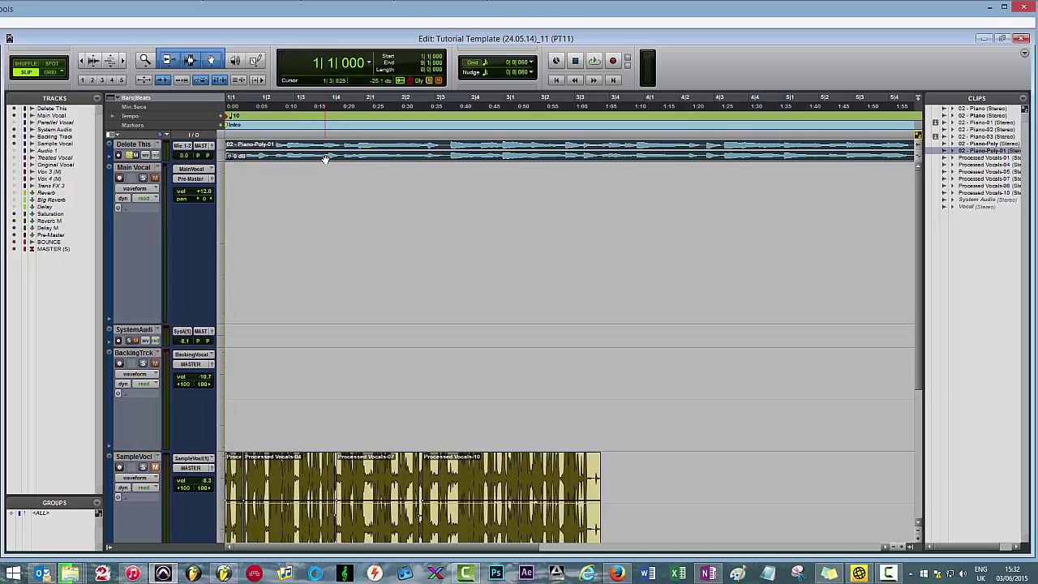
{"action": "right_click", "coordinate": [141, 146]}
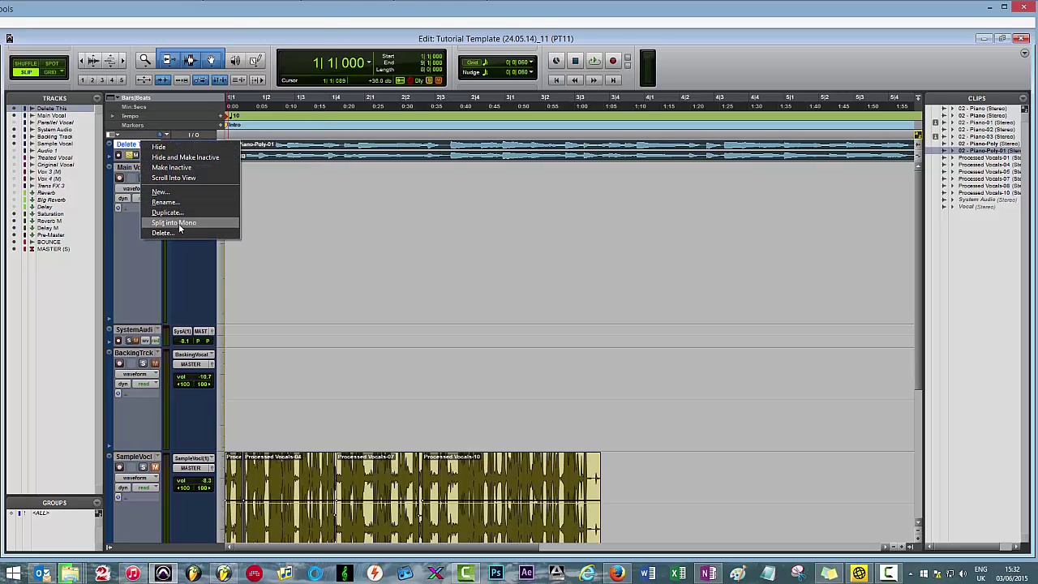
{"action": "left_click", "coordinate": [174, 223]}
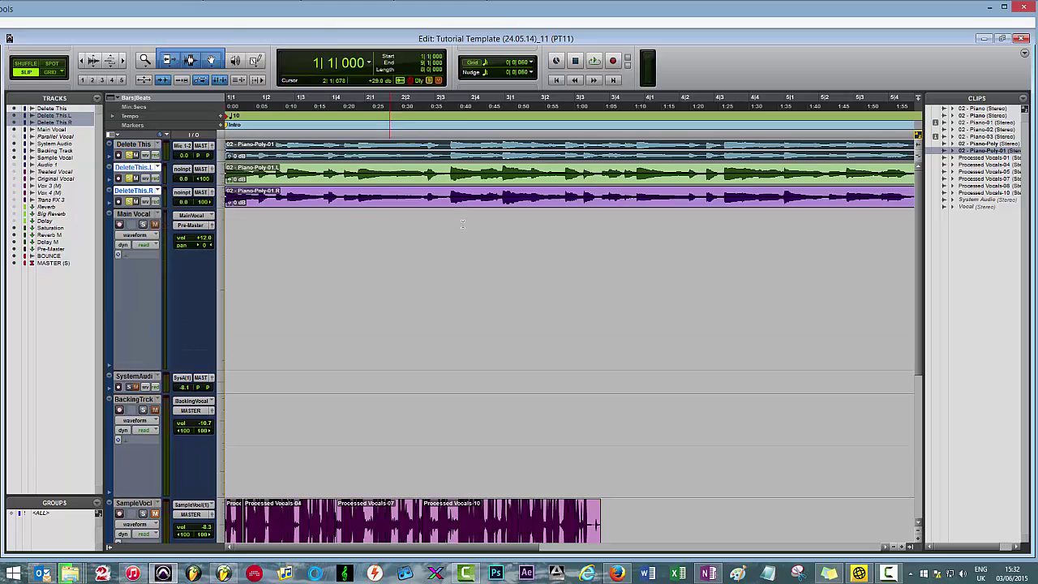
- Inspect the DeleteThis.L and DeleteThis.R clips, briefly enlarging the right track to view its waveform
{"action": "left_click", "coordinate": [150, 180]}
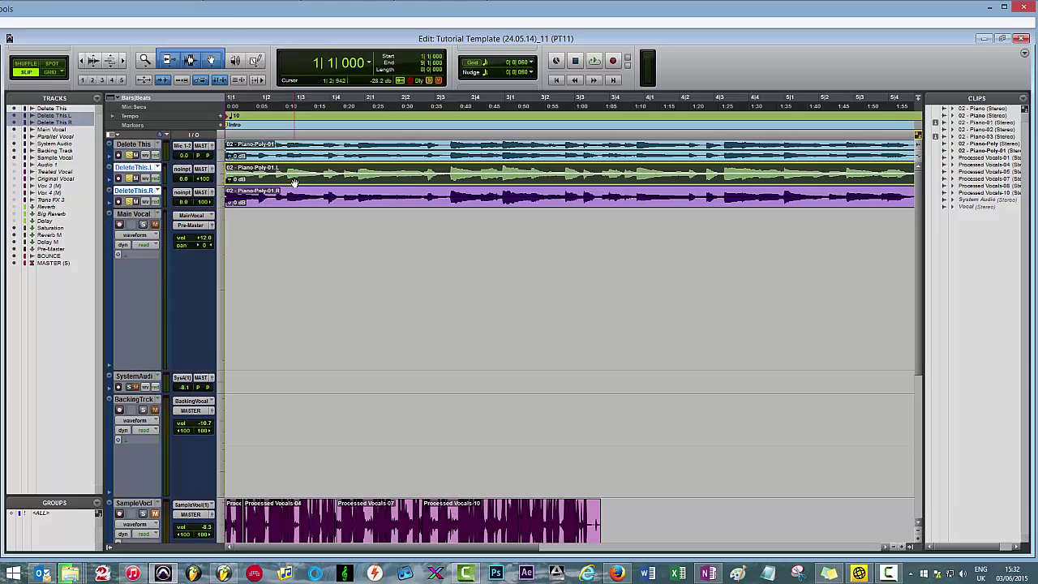
{"action": "left_click", "coordinate": [324, 201]}
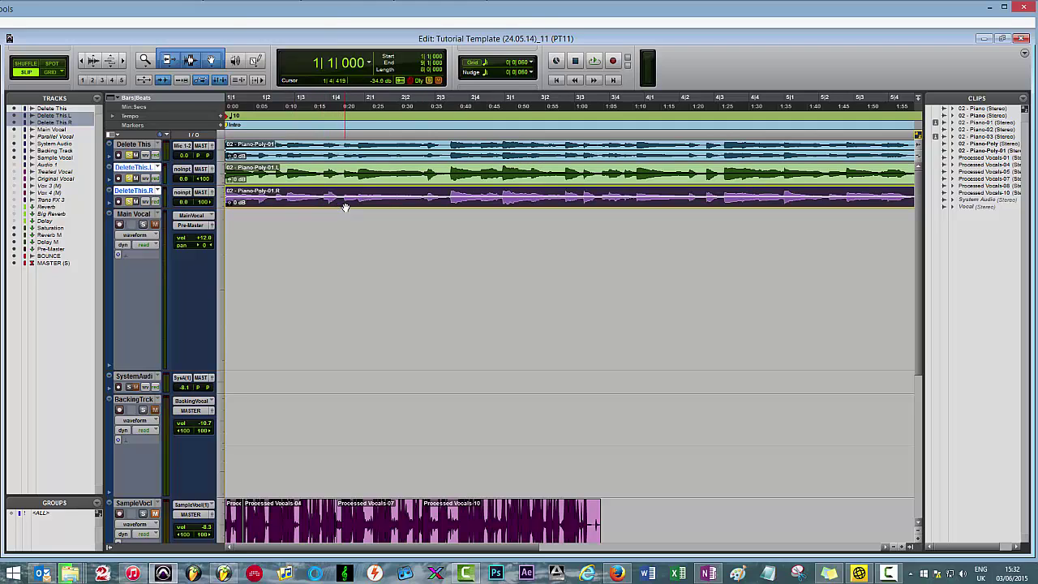
{"action": "key", "text": "super+Up"}
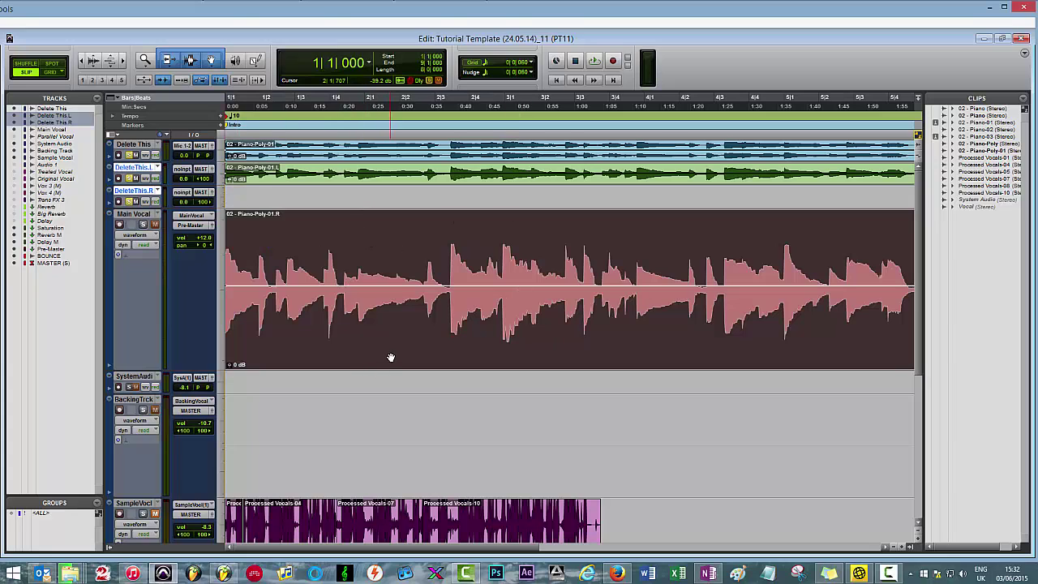
{"action": "left_click", "coordinate": [369, 210]}
{"action": "key", "text": "super+Down"}
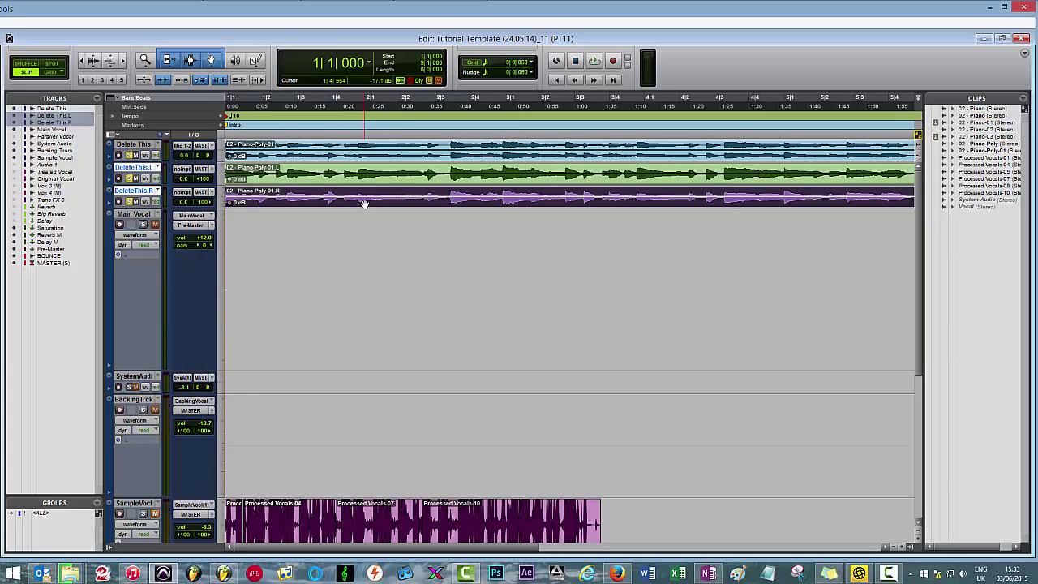
- Back in FL Studio, preview the 02 - Piano sample and open it in Edison
{"action": "left_click", "coordinate": [228, 573]}
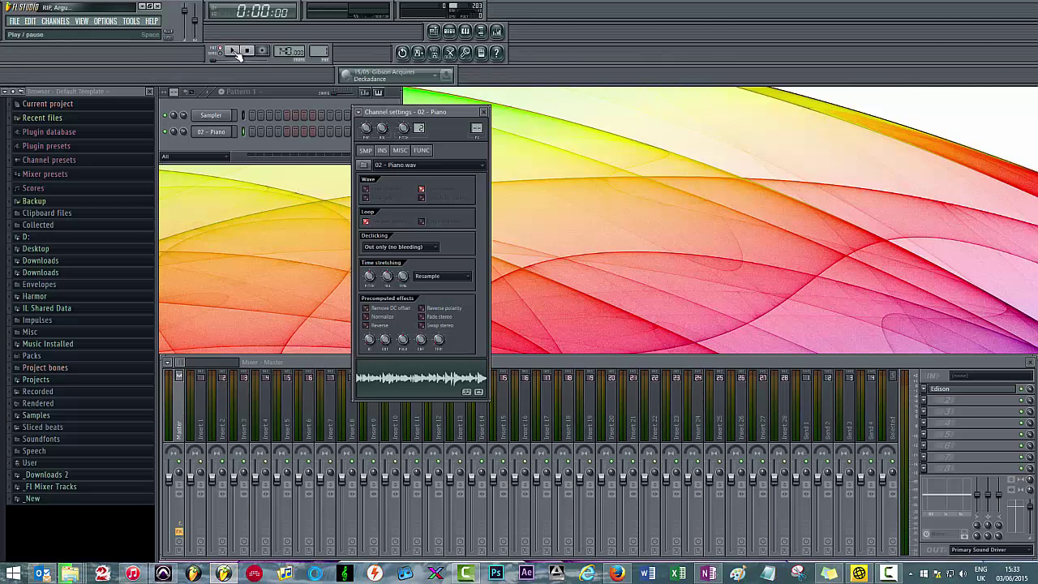
{"action": "left_click", "coordinate": [395, 374]}
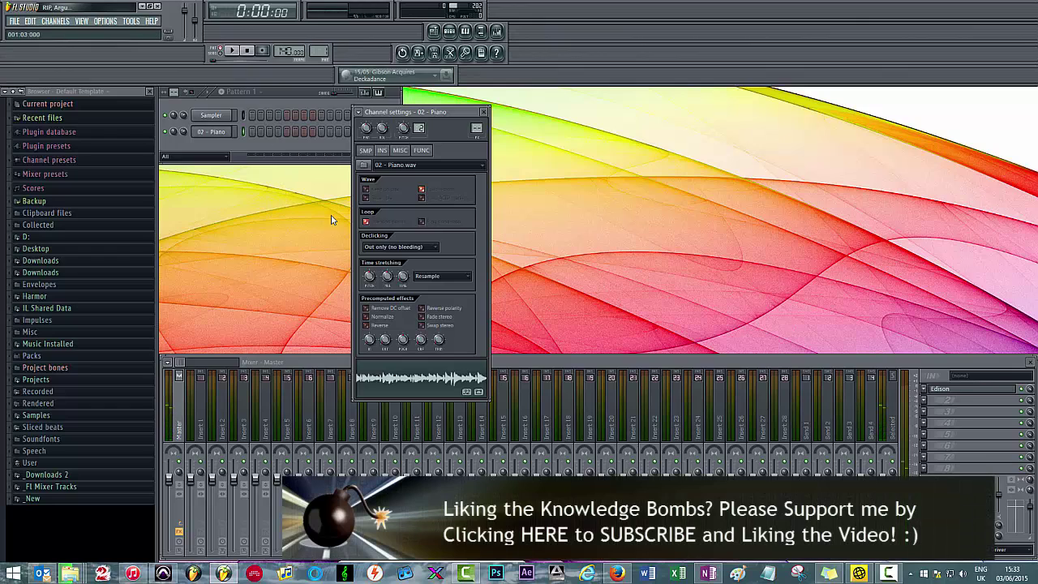
{"action": "right_click", "coordinate": [415, 380]}
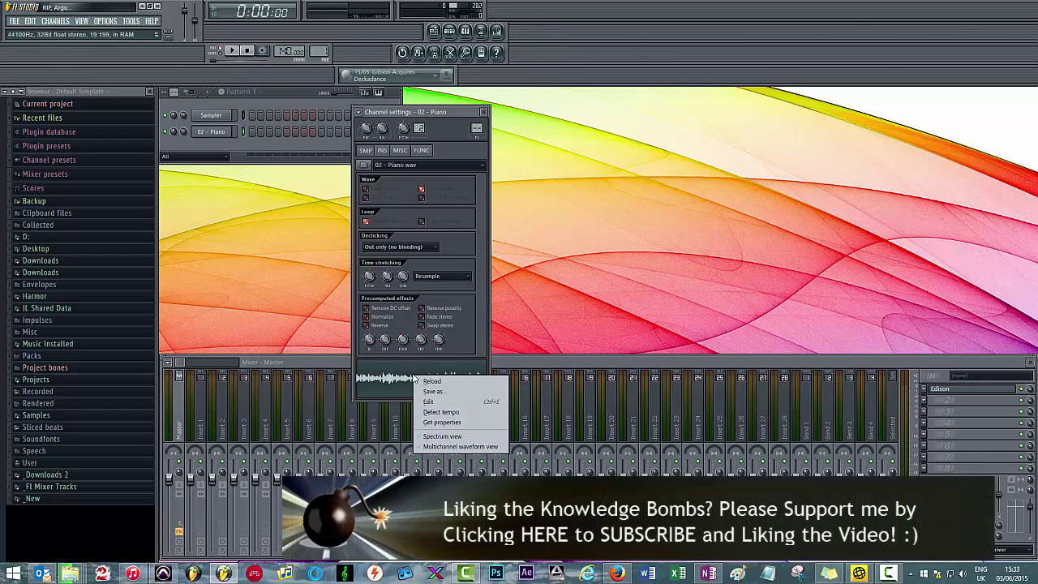
{"action": "left_click", "coordinate": [438, 402]}
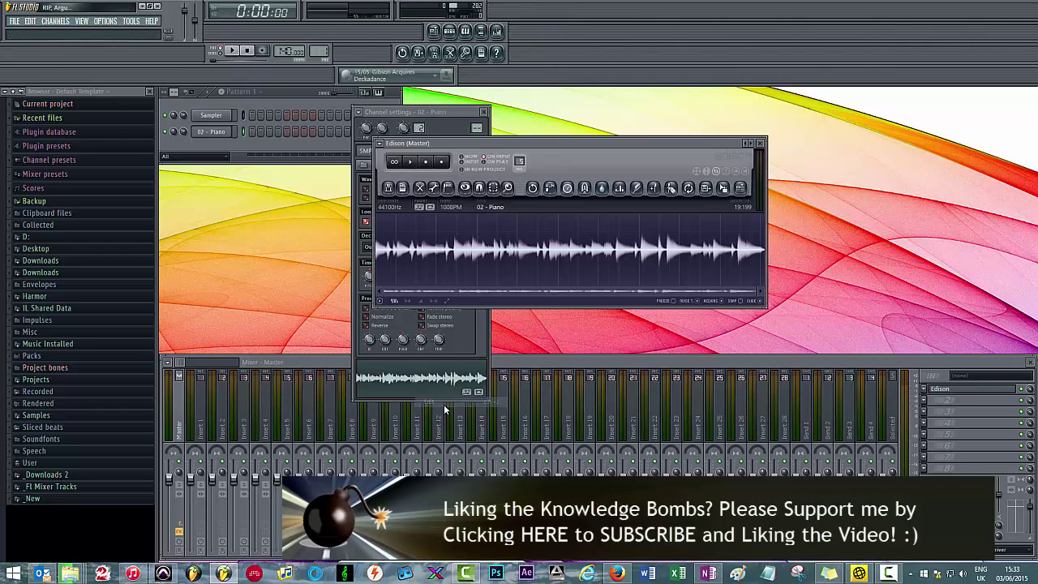
- Move the Edison window left and play the sample through once
{"action": "left_click_drag", "start_coordinate": [496, 145], "coordinate": [440, 148]}
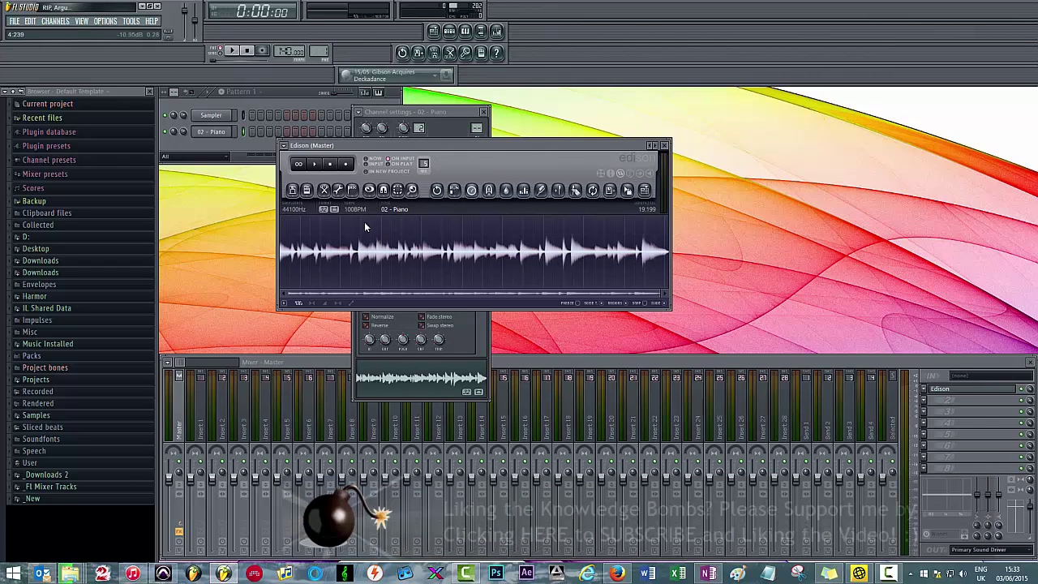
{"action": "left_click", "coordinate": [317, 165]}
{"action": "left_click", "coordinate": [329, 165]}
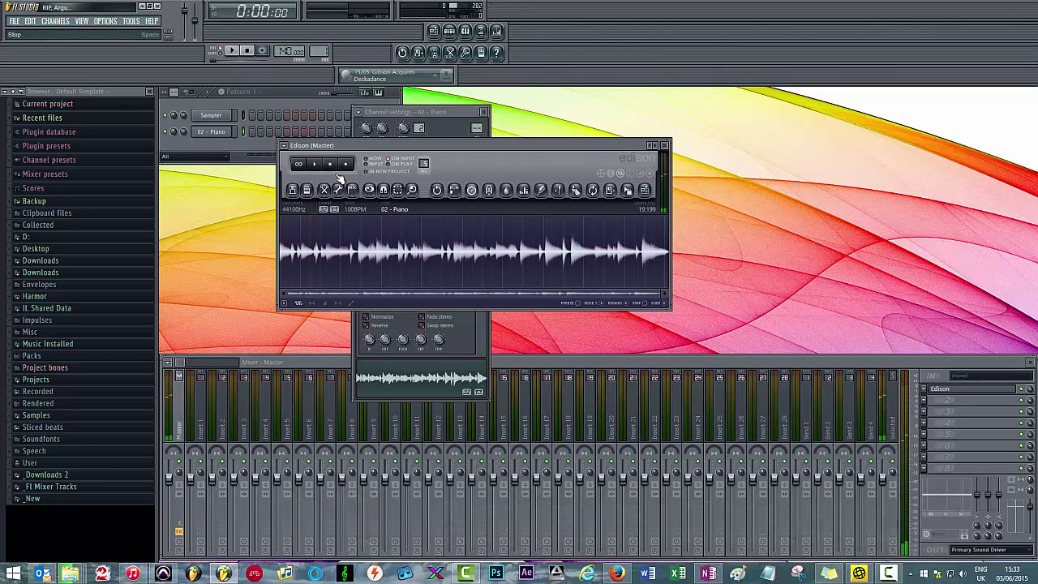
- Look through Edison's Tools list without applying anything, then replay the sample
{"action": "left_click", "coordinate": [337, 190]}
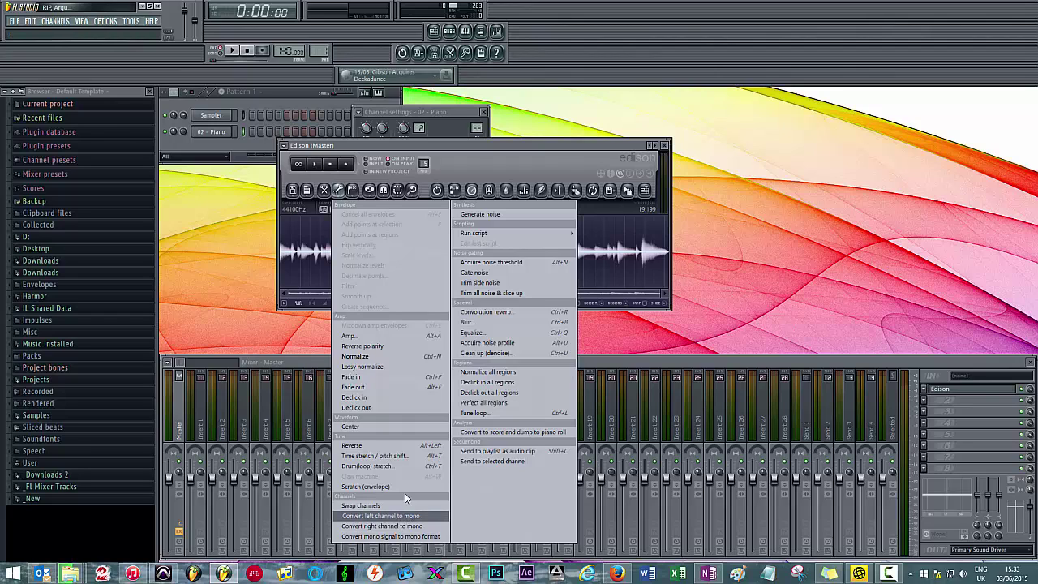
{"action": "left_click", "coordinate": [393, 160]}
{"action": "left_click", "coordinate": [318, 163]}
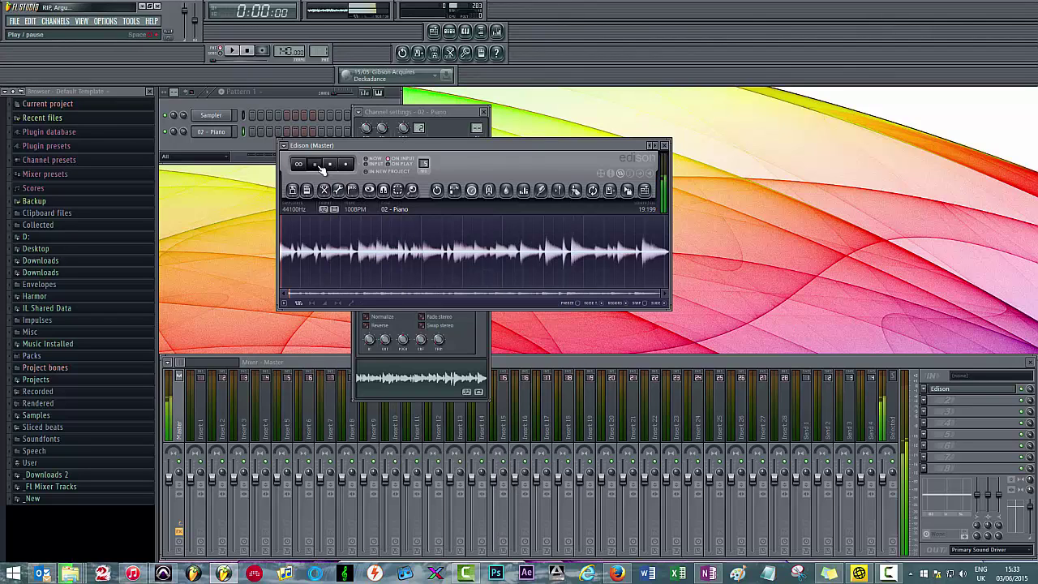
{"action": "left_click", "coordinate": [331, 166]}
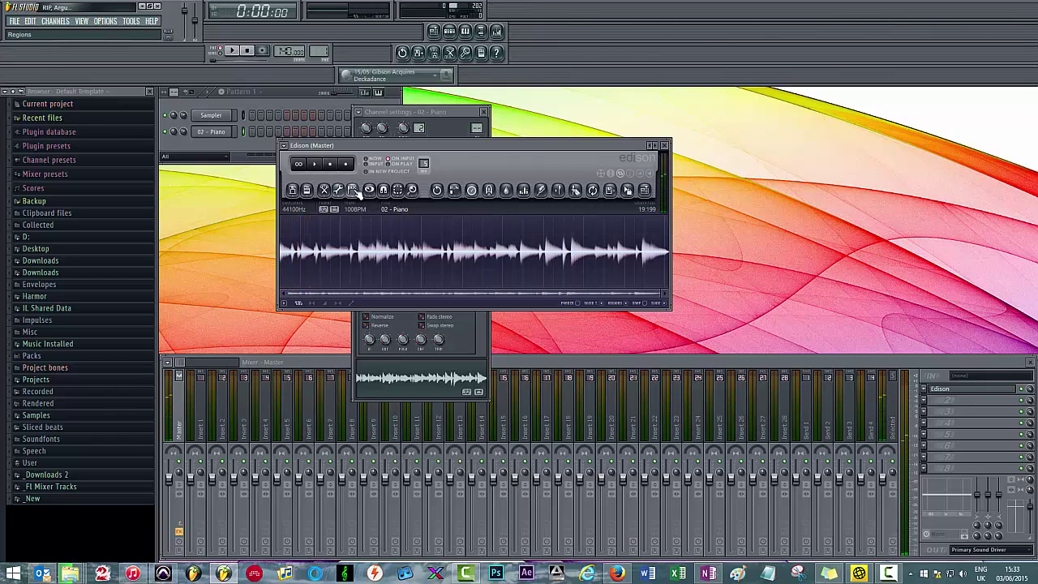
- Apply Convert left channel to mono and play back the converted sample
{"action": "left_click", "coordinate": [337, 190]}
{"action": "left_click", "coordinate": [335, 193]}
{"action": "left_click", "coordinate": [335, 193]}
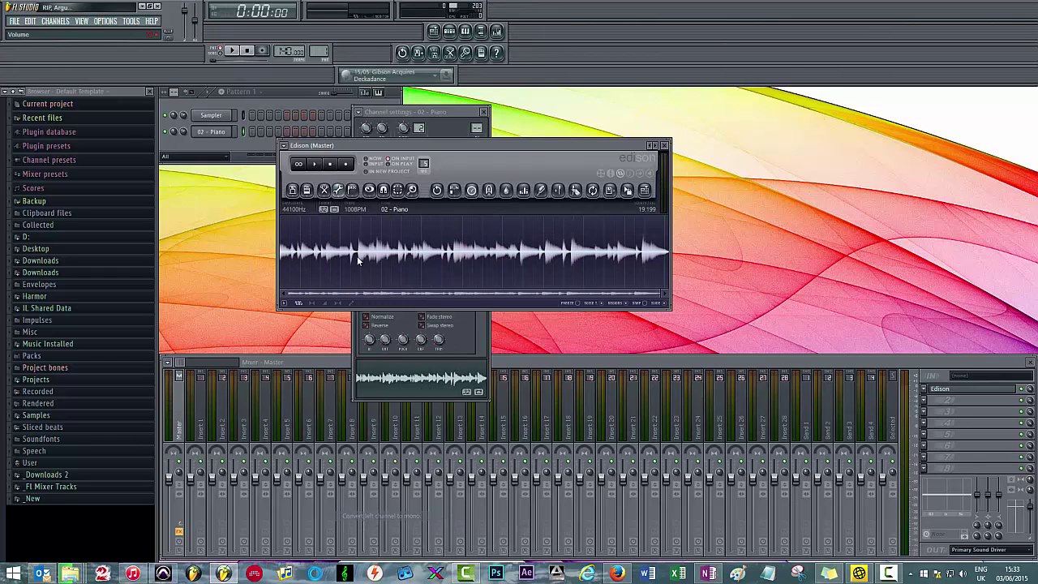
{"action": "left_click", "coordinate": [362, 516]}
{"action": "left_click", "coordinate": [323, 165]}
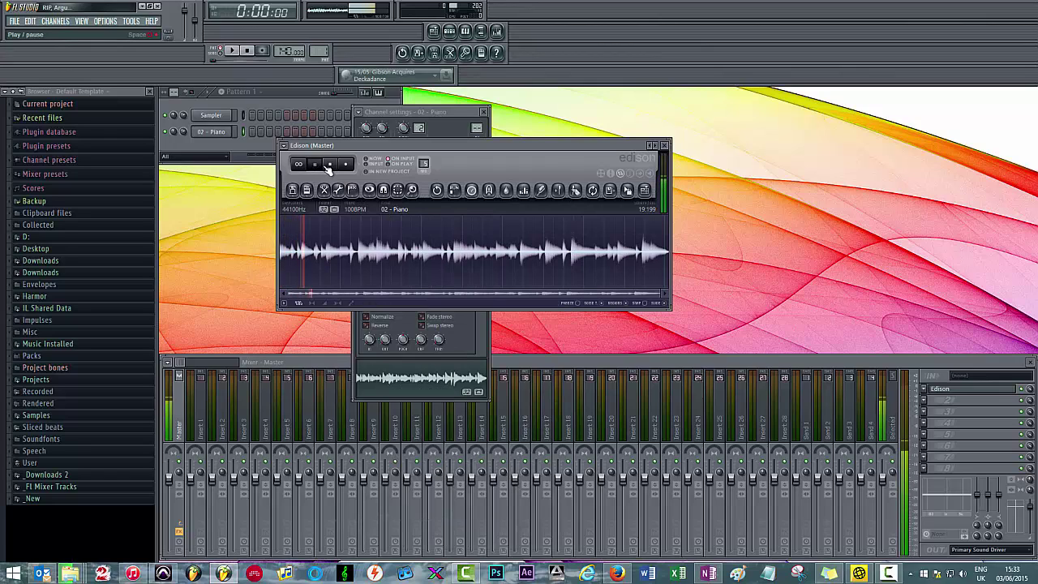
{"action": "left_click", "coordinate": [331, 165]}
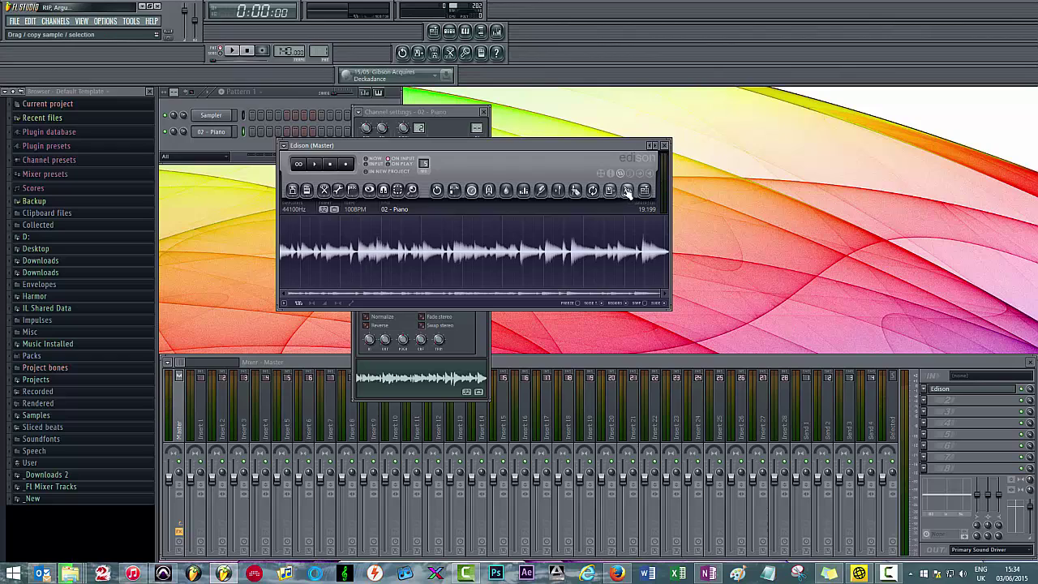
- Drag the left-mono sample into the rack, then convert to right-channel mono, preview, and drag it in too
{"action": "left_click_drag", "start_coordinate": [624, 193], "coordinate": [199, 144]}
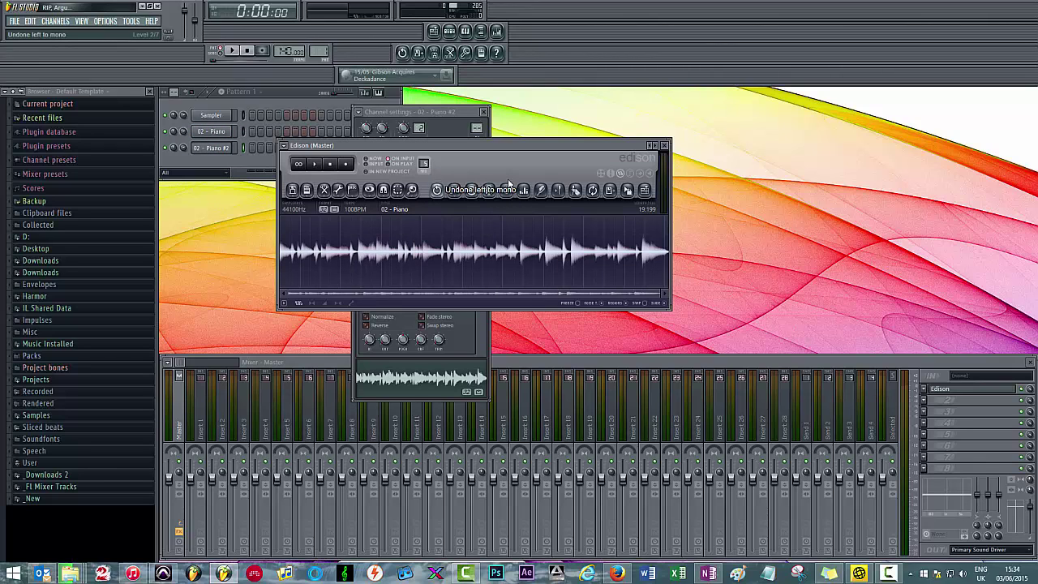
{"action": "left_click", "coordinate": [331, 164]}
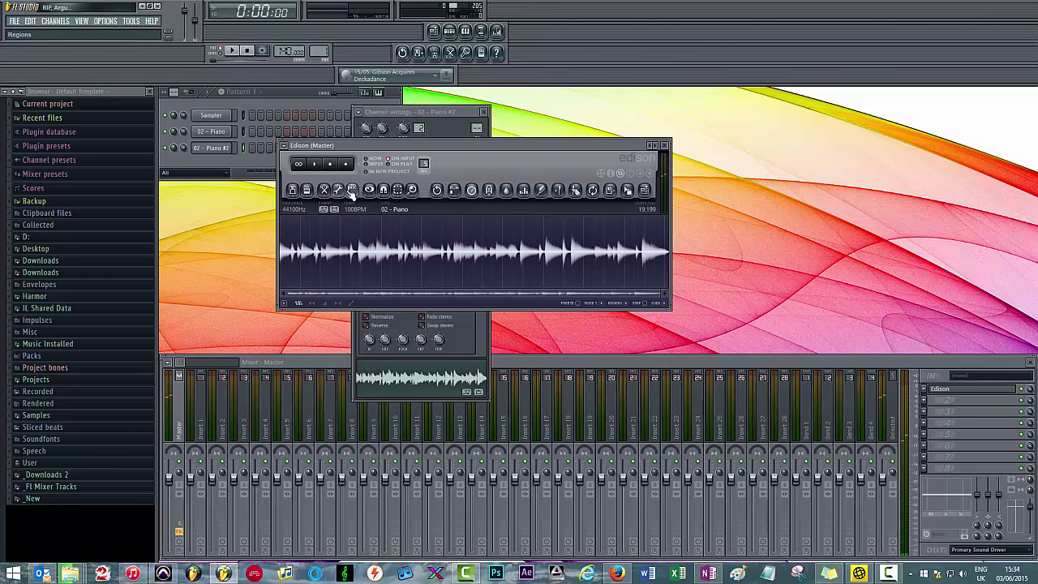
{"action": "left_click", "coordinate": [338, 190]}
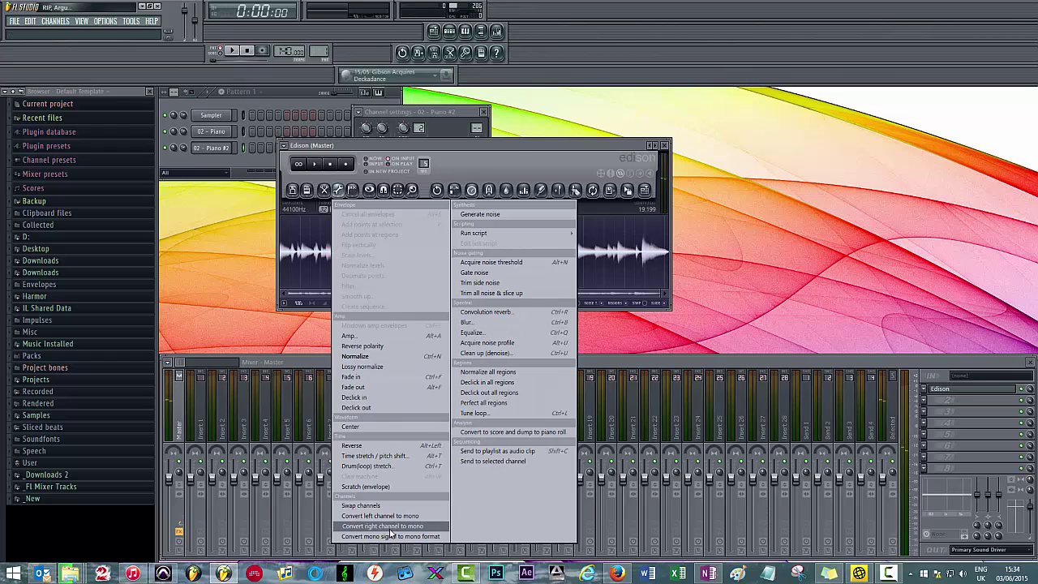
{"action": "left_click", "coordinate": [393, 527]}
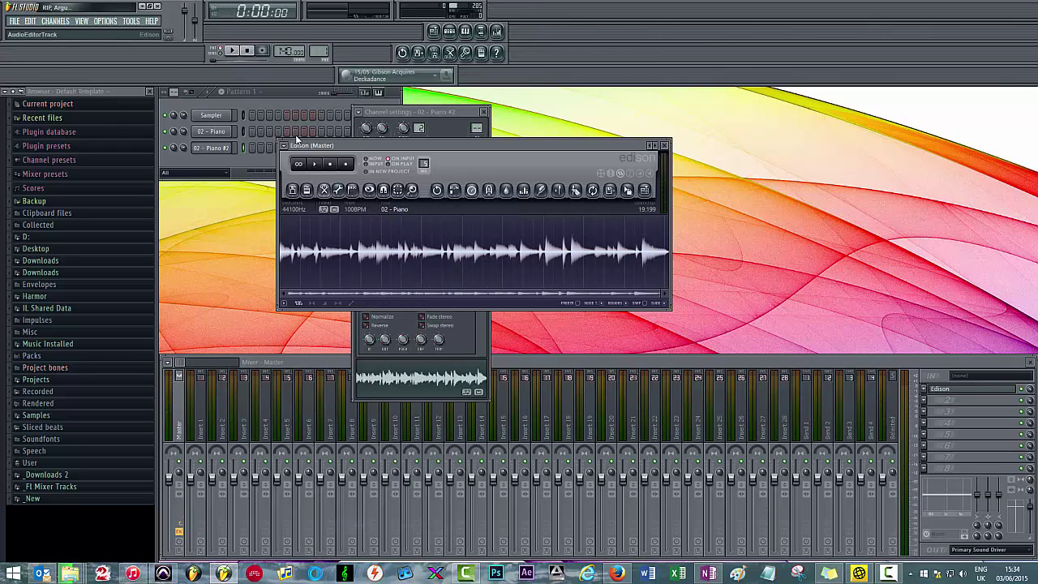
{"action": "left_click", "coordinate": [315, 164]}
{"action": "left_click", "coordinate": [330, 164]}
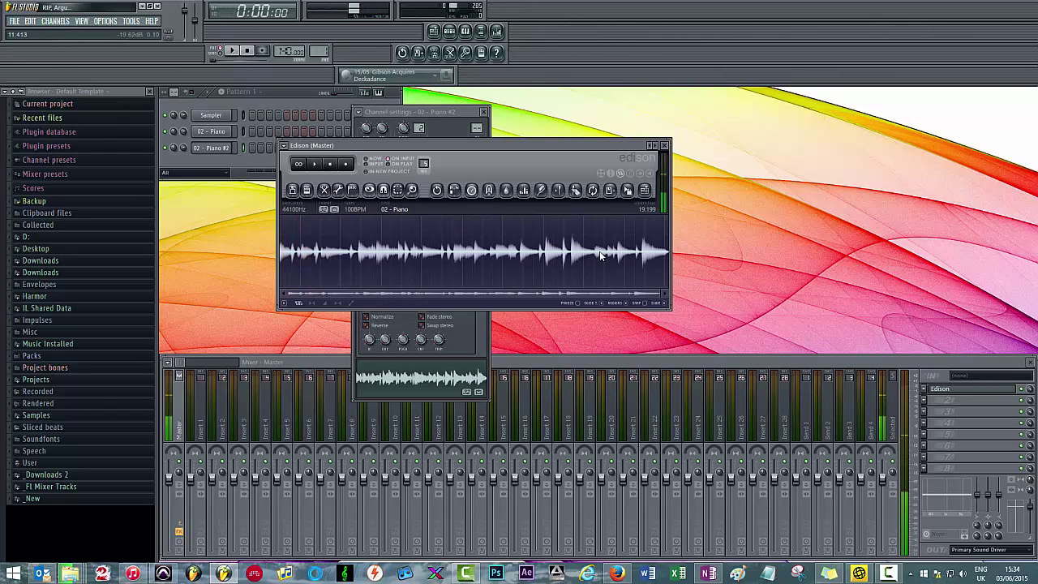
{"action": "left_click_drag", "start_coordinate": [627, 190], "coordinate": [203, 162]}
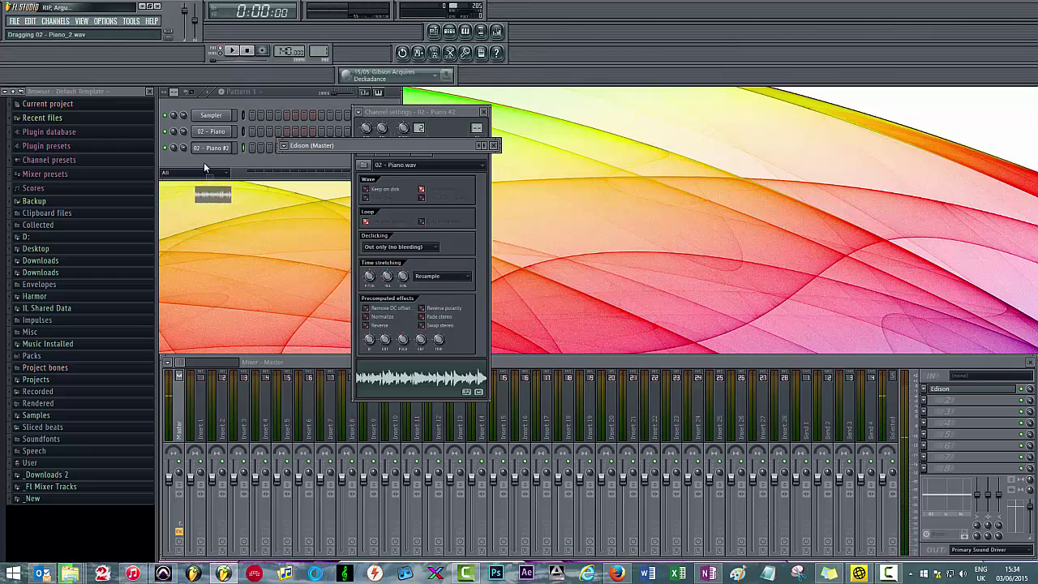
- Rename the 02 - Piano #2 channel to 'left'
{"action": "right_click", "coordinate": [215, 148]}
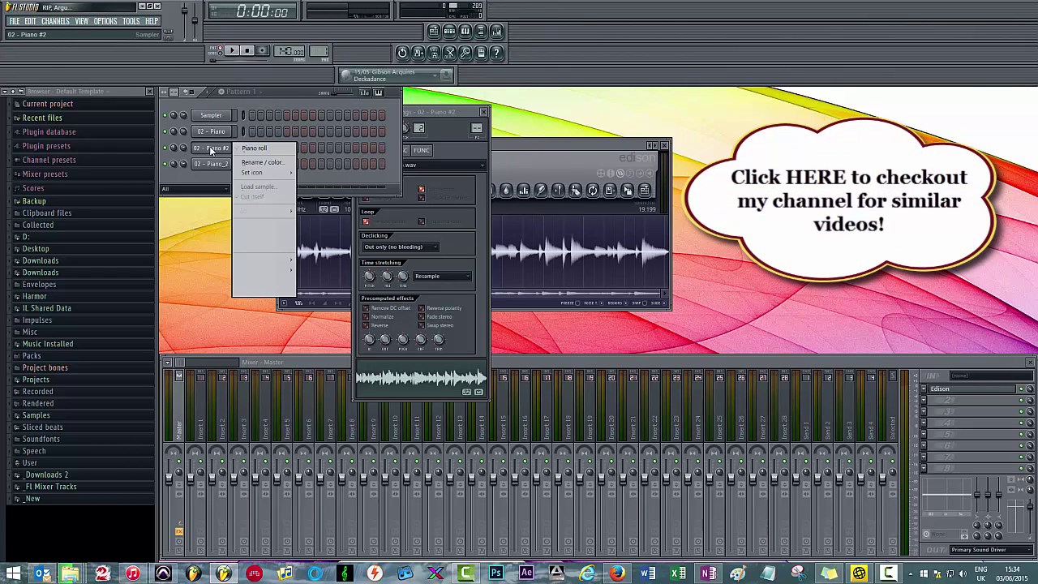
{"action": "left_click", "coordinate": [262, 162]}
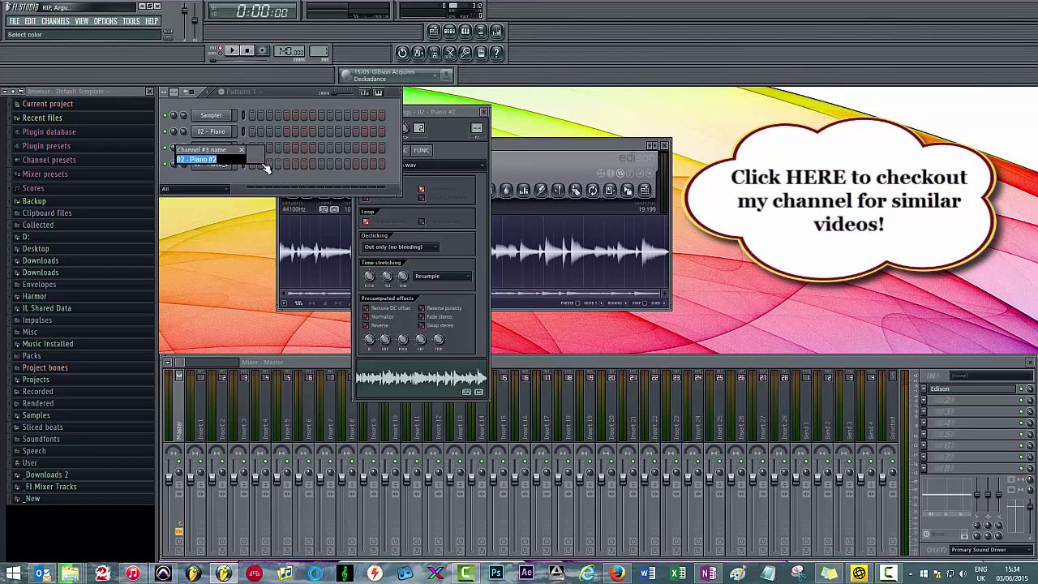
{"action": "type", "text": "left"}
{"action": "key", "text": "Return"}
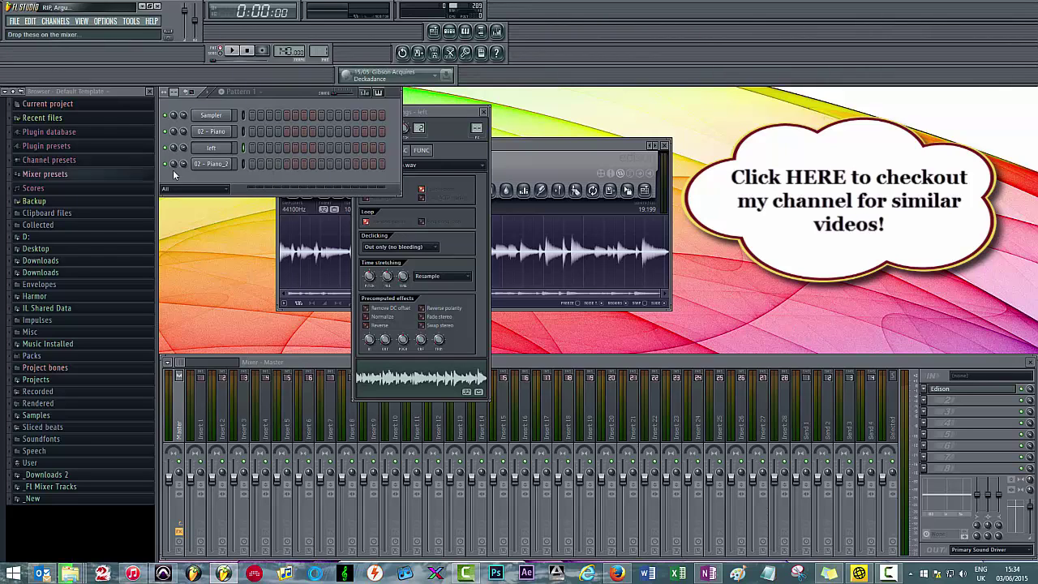
- Rename the 02 - Piano_2 channel to 'right'
{"action": "right_click", "coordinate": [231, 163]}
{"action": "left_click", "coordinate": [252, 178]}
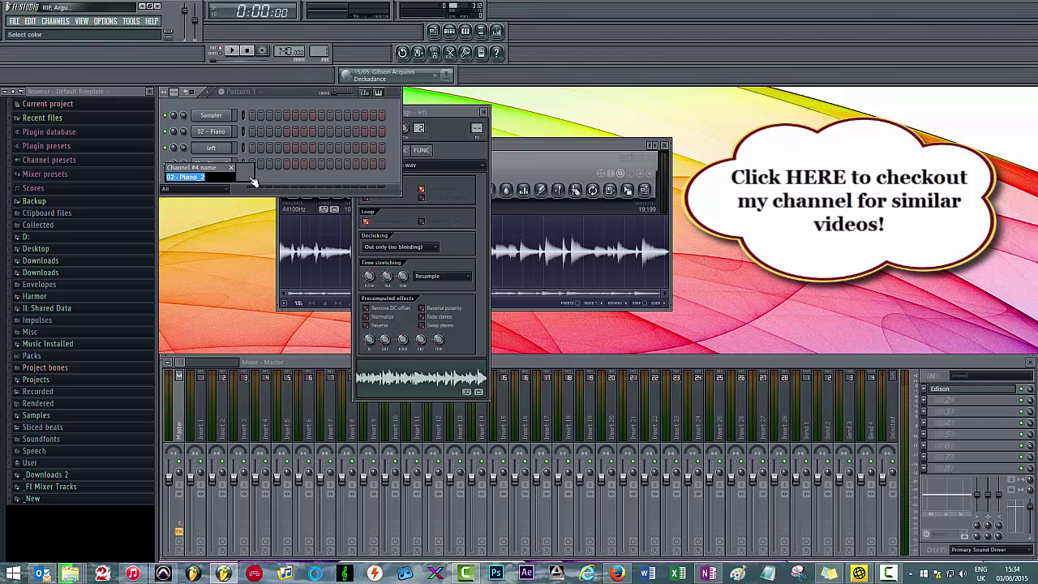
{"action": "type", "text": "right"}
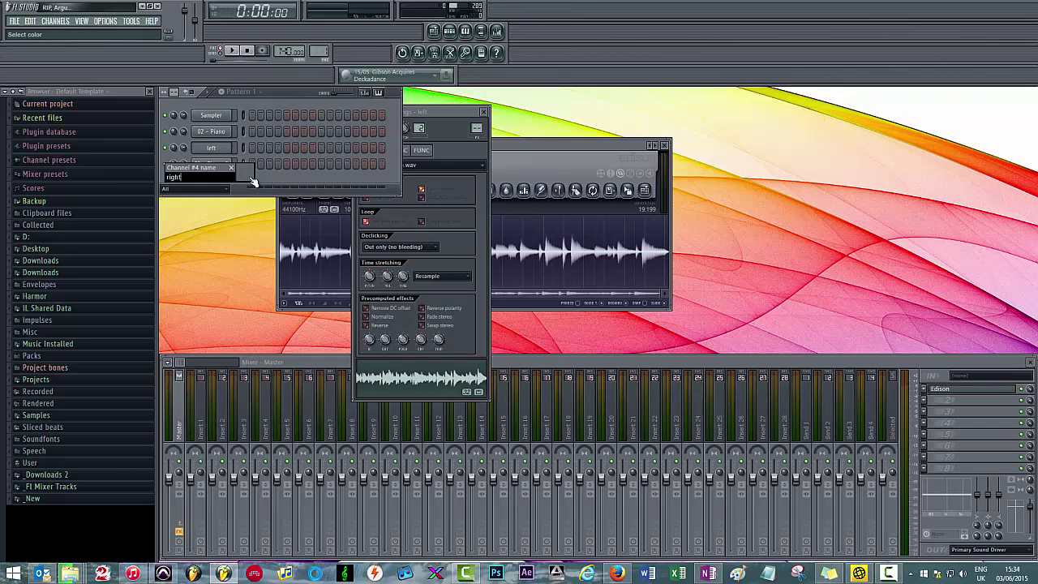
{"action": "key", "text": "Return"}
{"action": "left_click", "coordinate": [214, 165]}
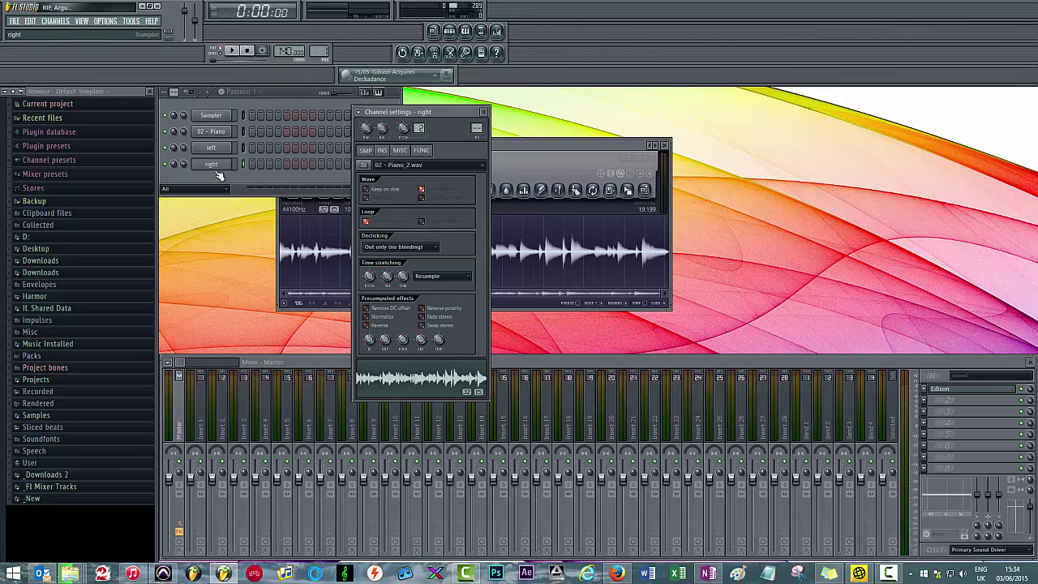
- Preview the right channel's 02 - Piano_2.wav sample and enable Normalize under Precomputed effects
{"action": "left_click", "coordinate": [438, 392]}
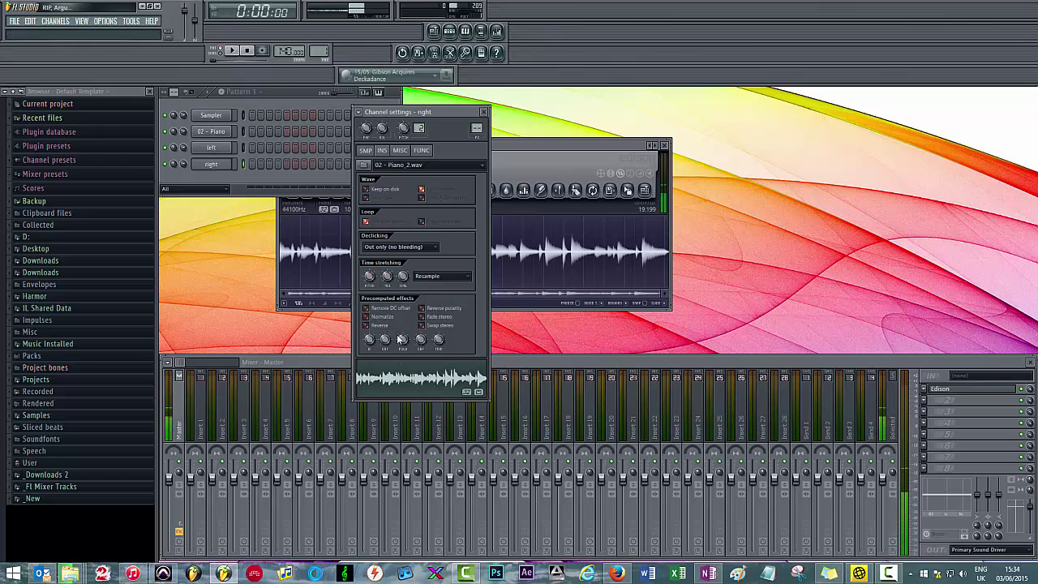
{"action": "left_click", "coordinate": [367, 317]}
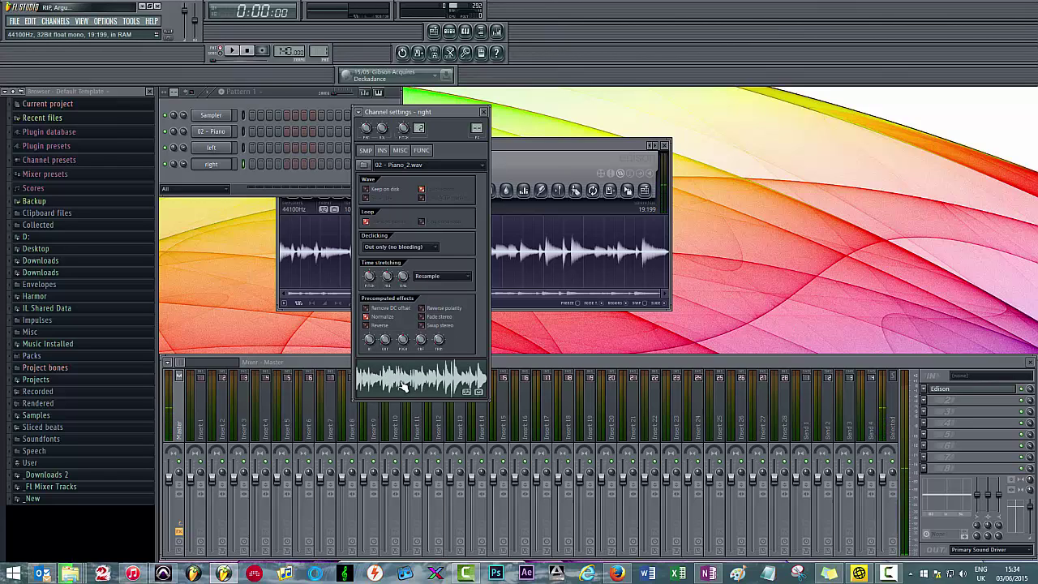